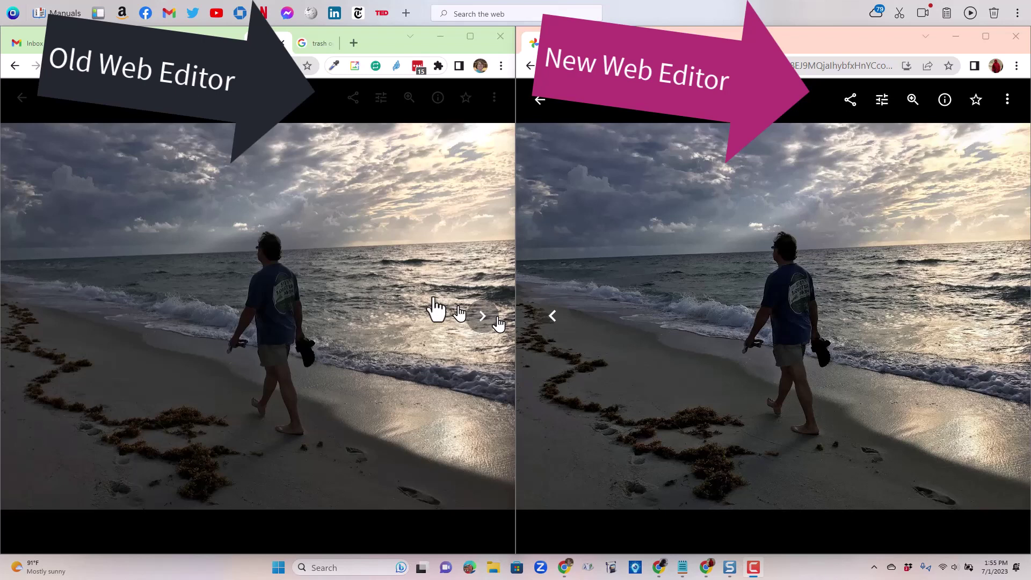
Open the beach photo in the old editor on the left and the new editor on the right
left_click(382, 110)
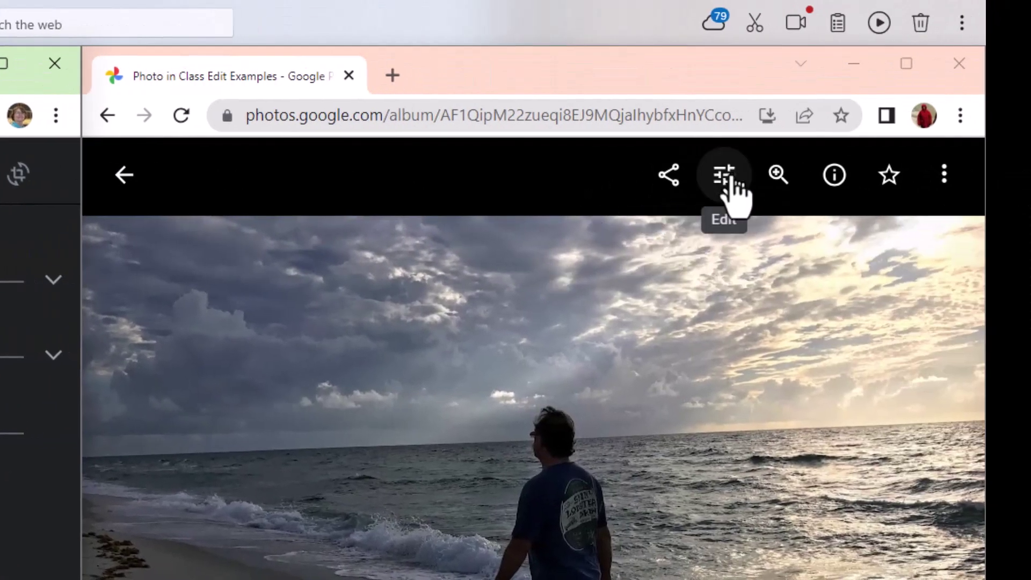
left_click(725, 180)
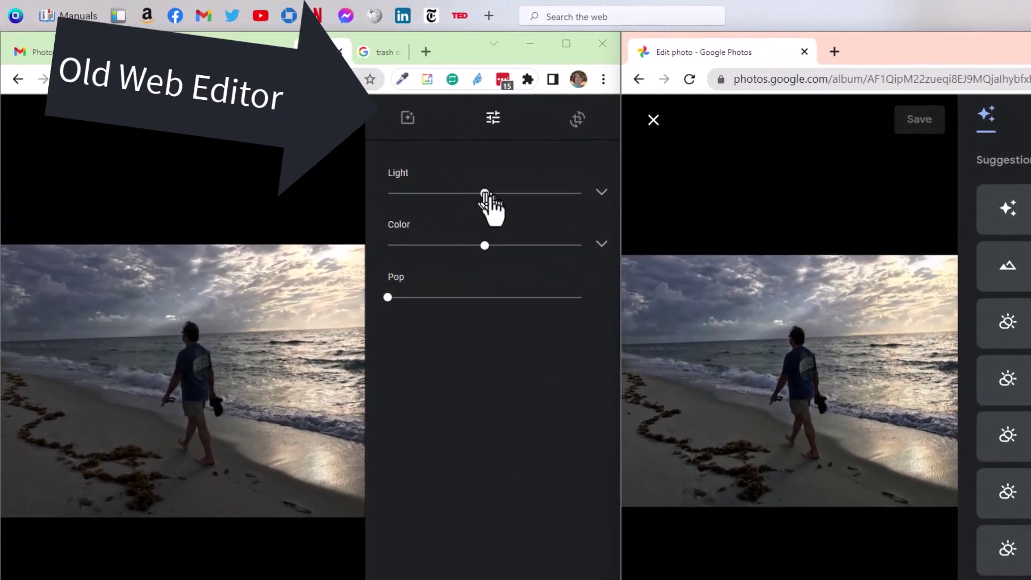
Nudge Light up slightly and raise Shadows in the old editor's Light section
mouse_move(485, 199)
left_mouse_down()
mouse_move(552, 203)
mouse_move(489, 200)
left_mouse_up()
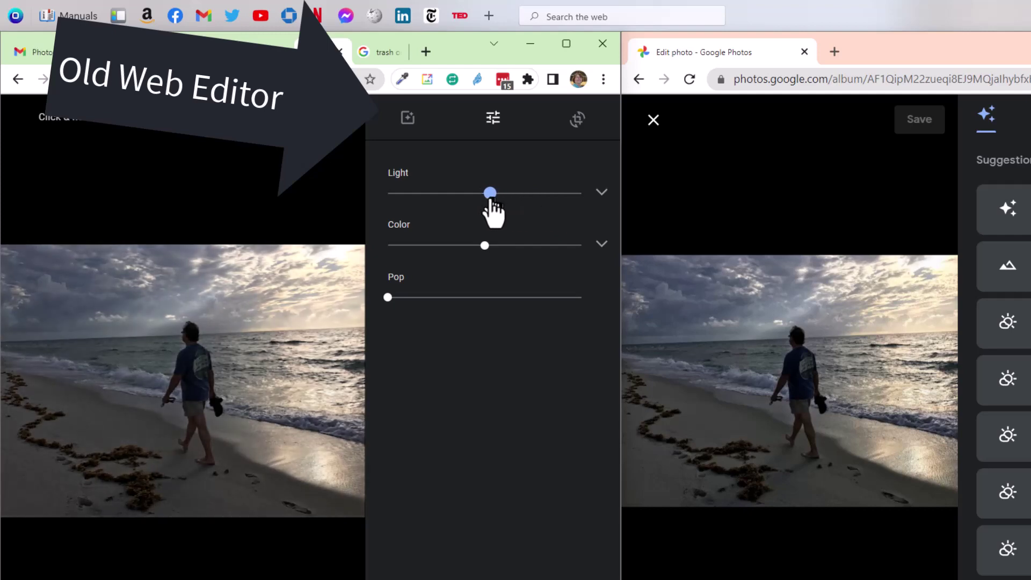
left_click(603, 197)
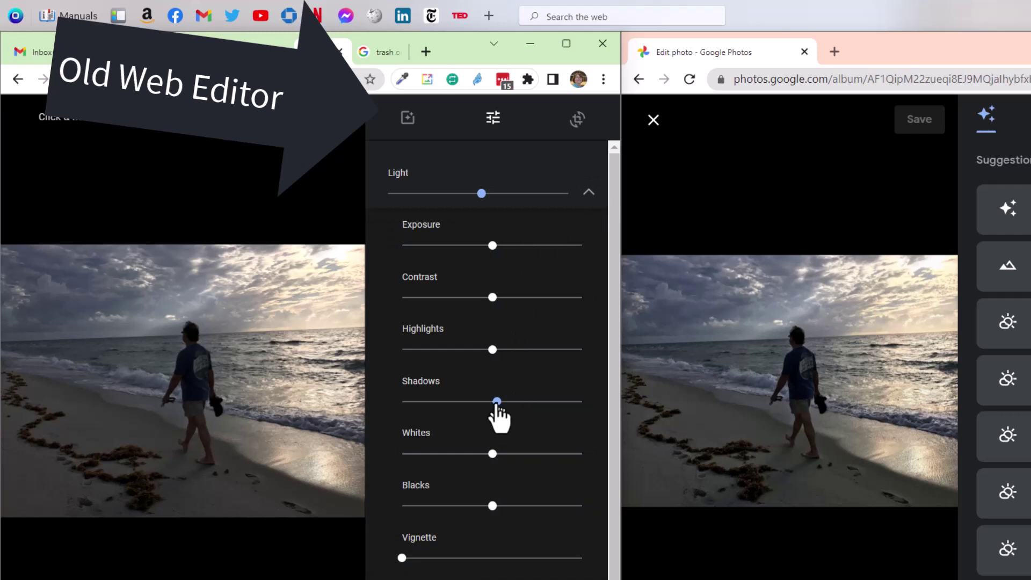
left_click_drag(495, 404, 547, 408)
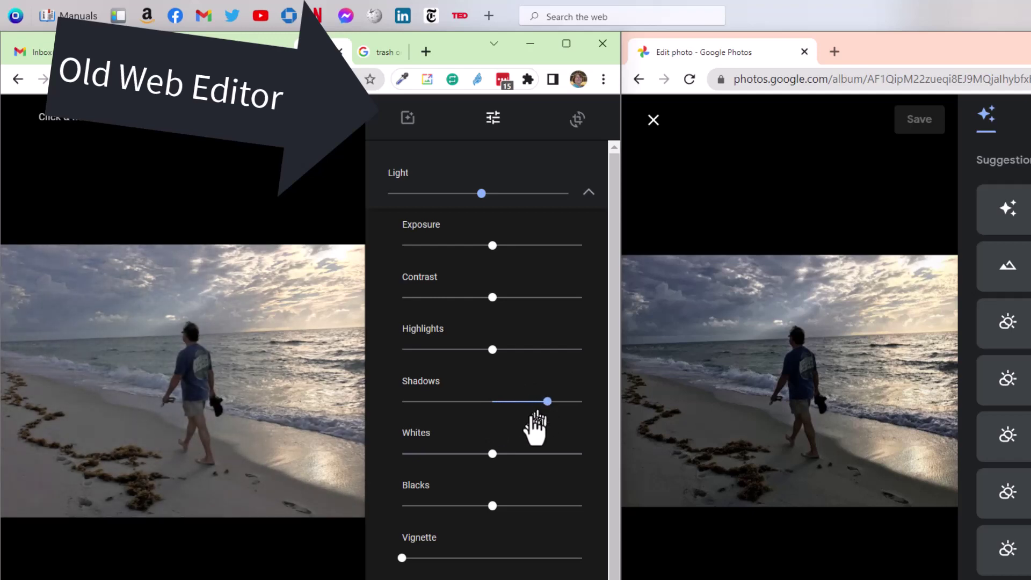
scroll(475, 422, "down", 1)
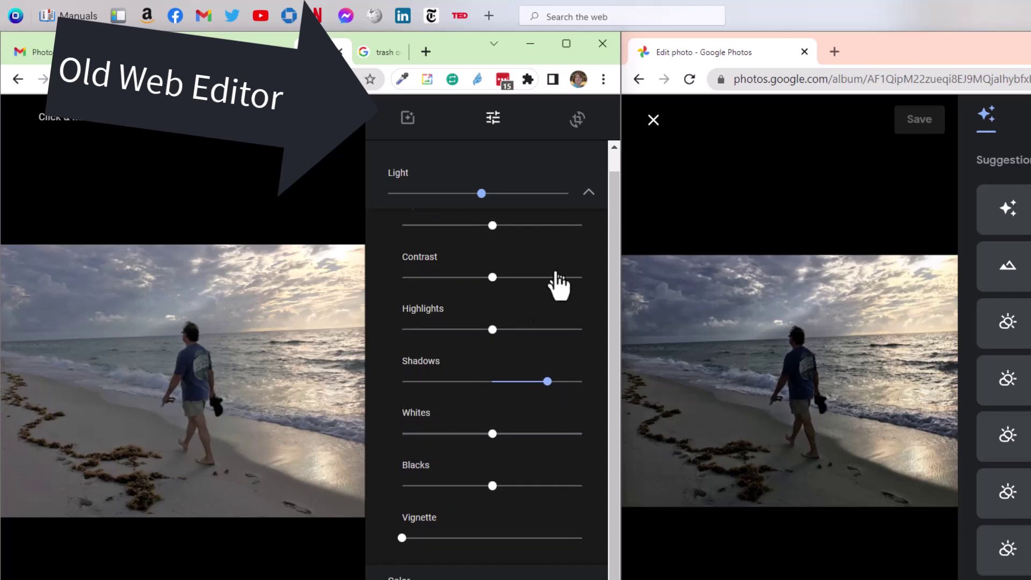
left_click(589, 193)
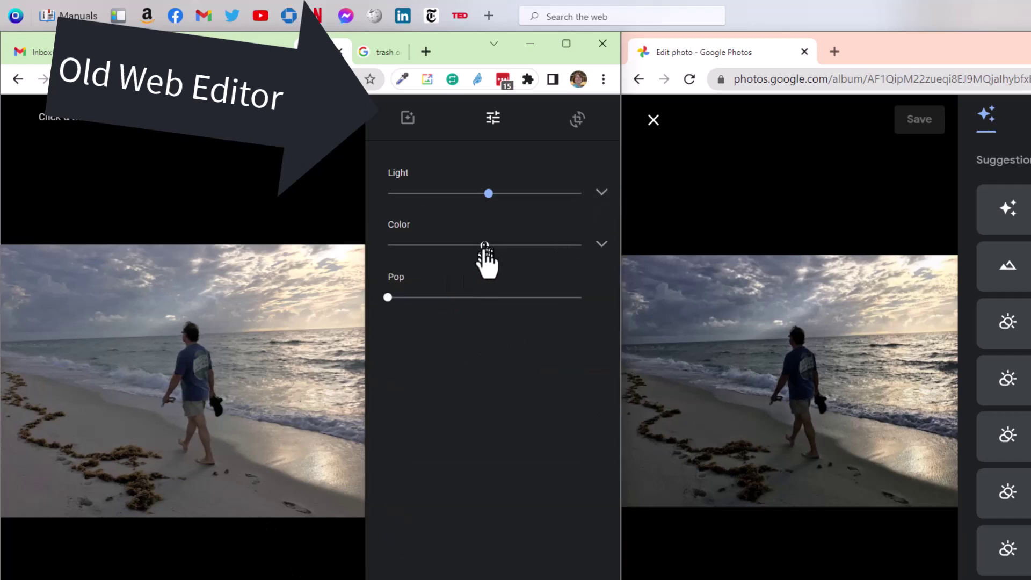
Raise Color and Warmth, then set Pop to about halfway in the old editor
mouse_move(485, 245)
left_mouse_down()
mouse_move(571, 245)
mouse_move(485, 245)
left_mouse_up()
left_click(601, 244)
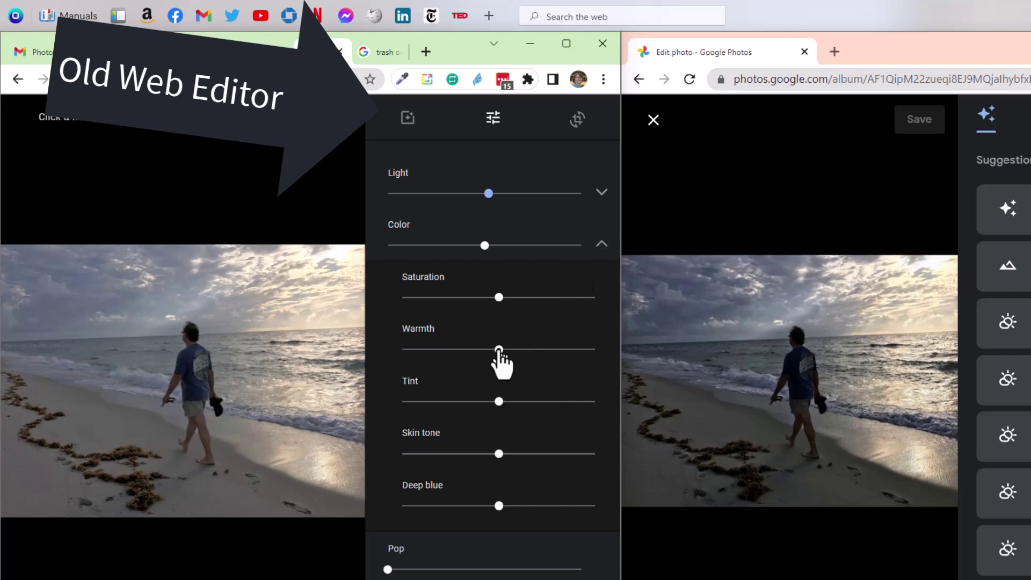
left_click_drag(499, 350, 552, 350)
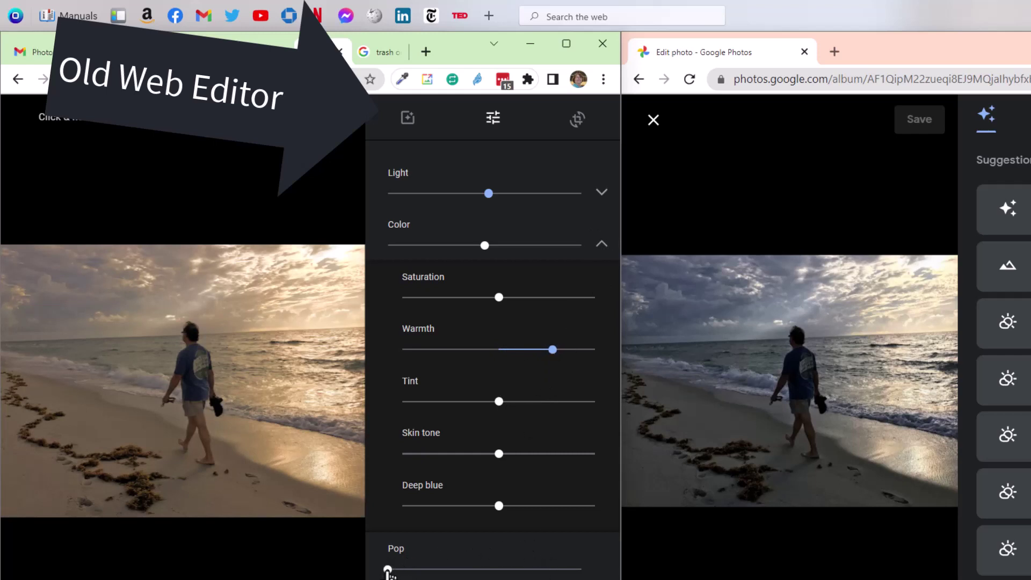
left_click_drag(388, 570, 471, 569)
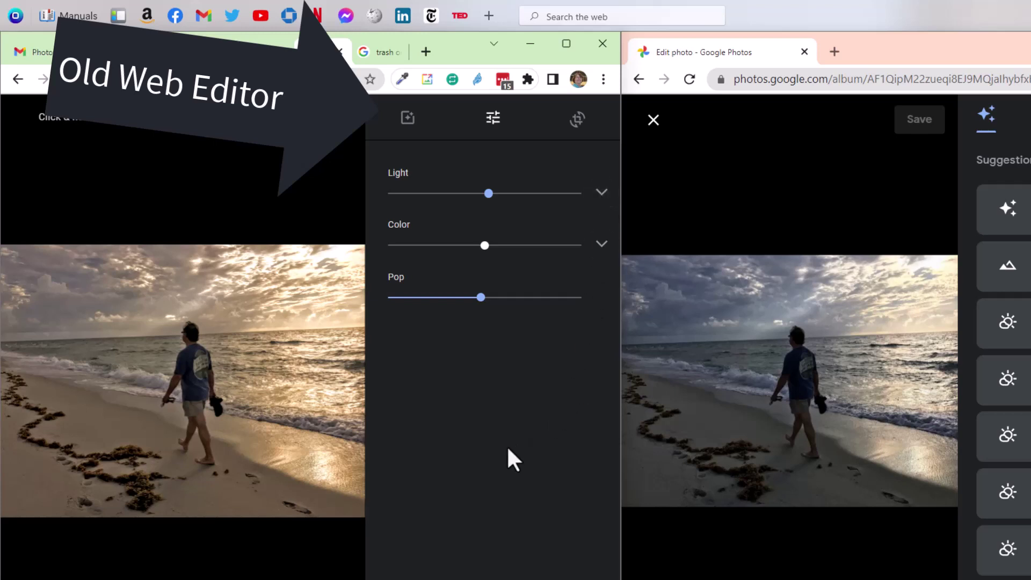
Crop the beach photo with a Square aspect ratio, adjust the crop box, and apply it
left_click(576, 125)
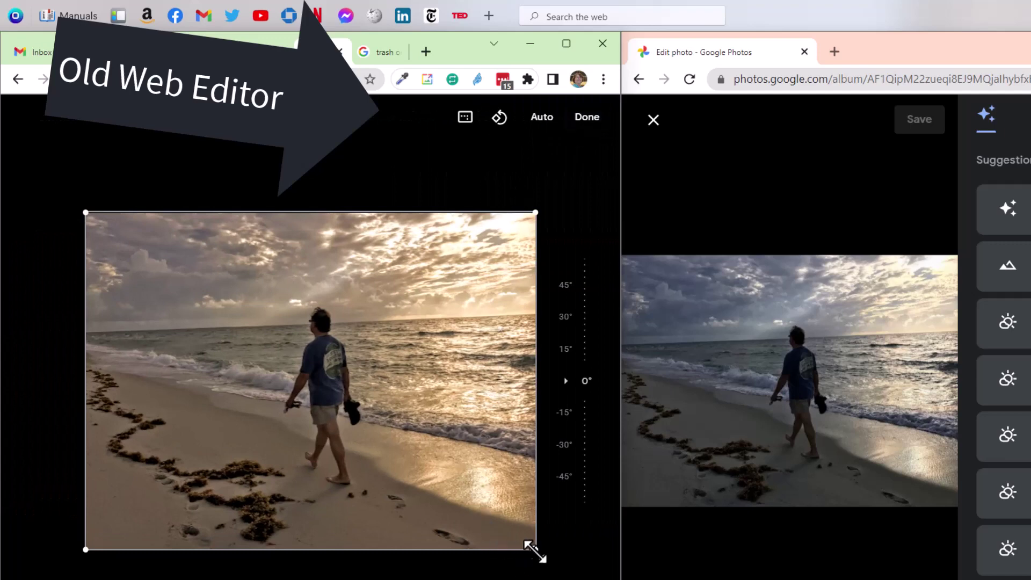
mouse_move(535, 550)
left_mouse_down()
mouse_move(475, 536)
mouse_move(511, 555)
mouse_move(386, 392)
mouse_move(477, 529)
mouse_move(534, 569)
left_mouse_up()
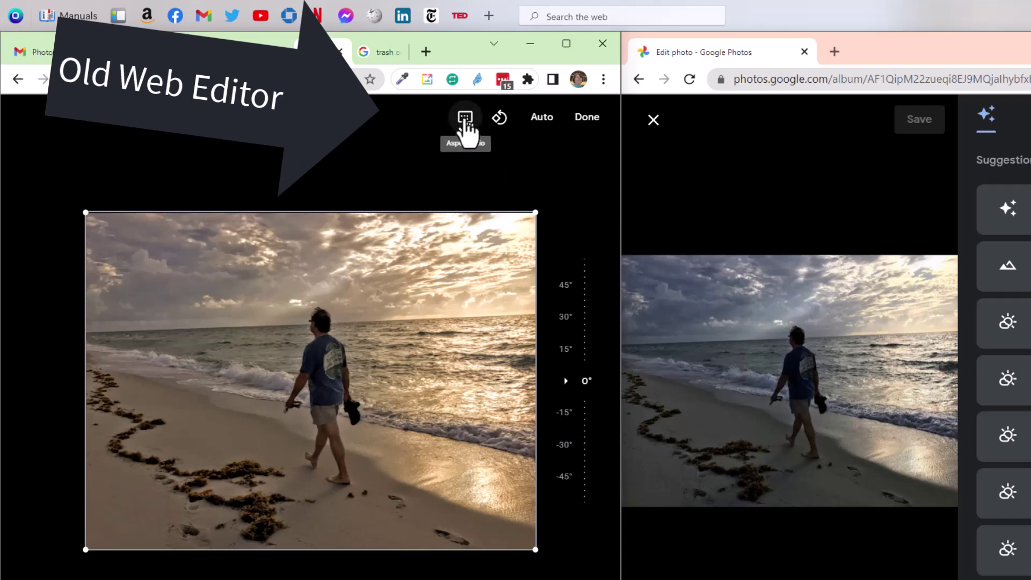
left_click(465, 118)
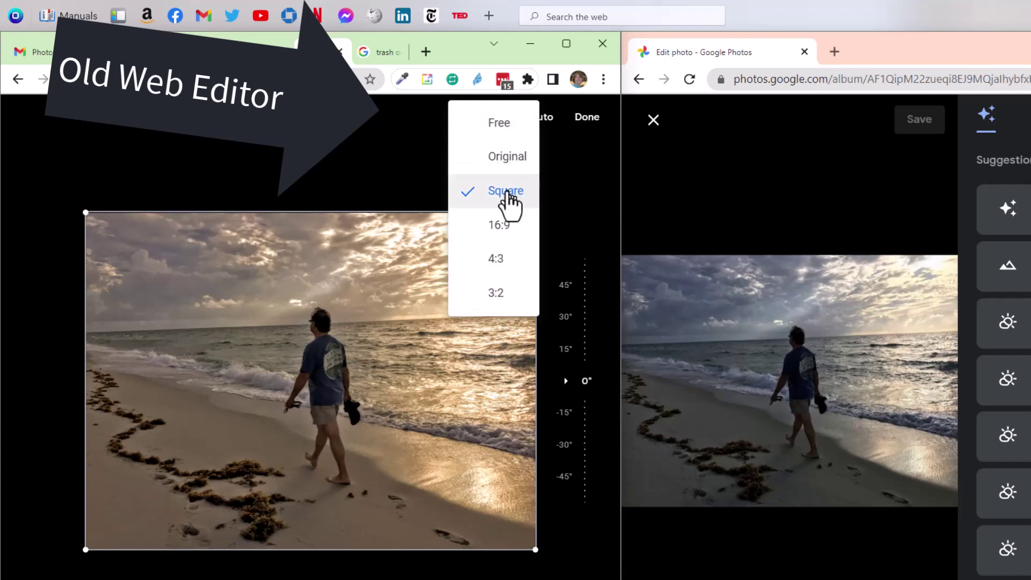
left_click(506, 193)
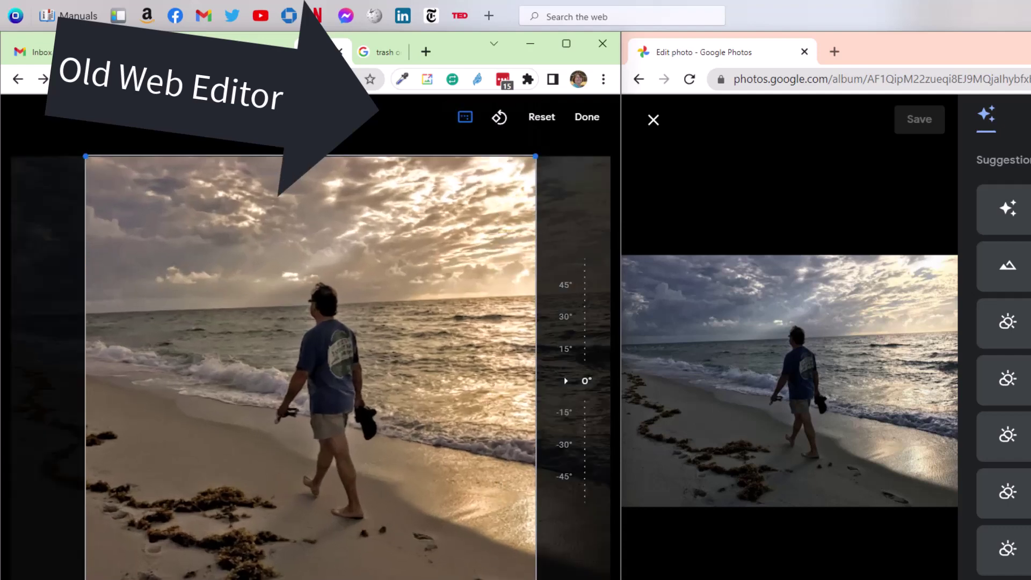
mouse_move(532, 575)
left_mouse_down()
mouse_move(424, 489)
mouse_move(532, 572)
mouse_move(188, 365)
mouse_move(437, 541)
mouse_move(536, 578)
left_mouse_up()
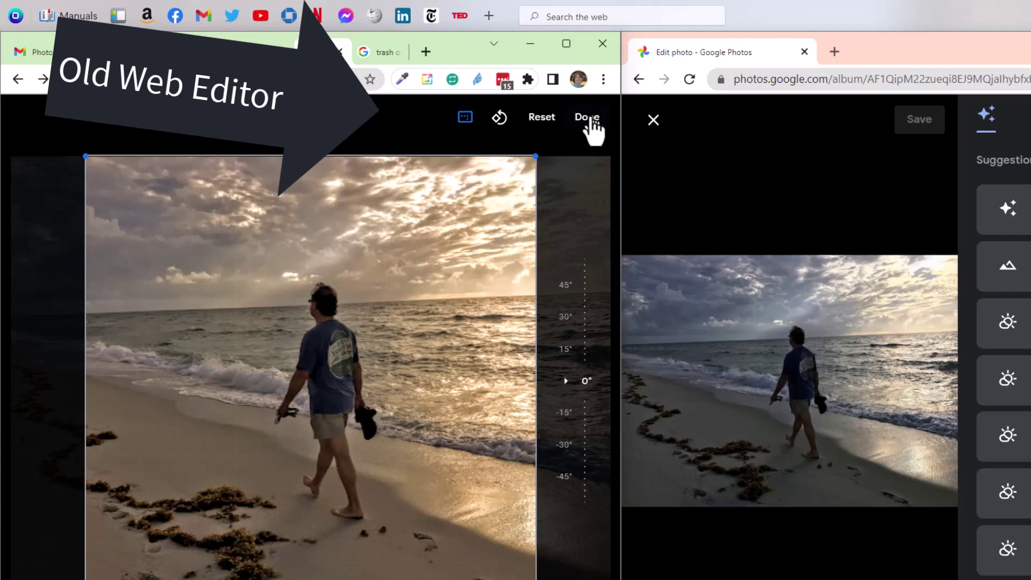
left_click(590, 128)
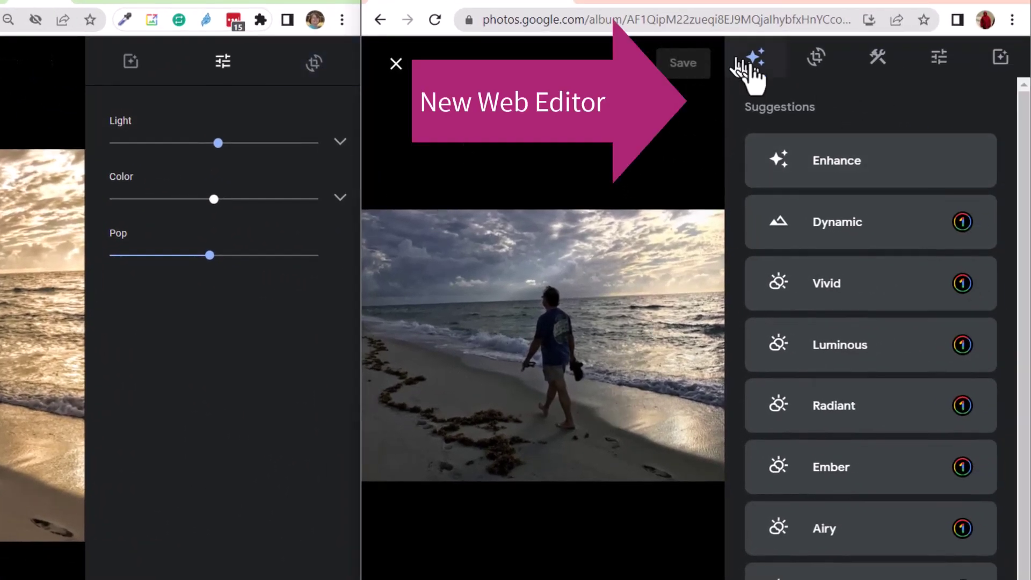
In the new editor, raise Shadow, Warmth and Pop, then set the crop to Square
left_click(941, 70)
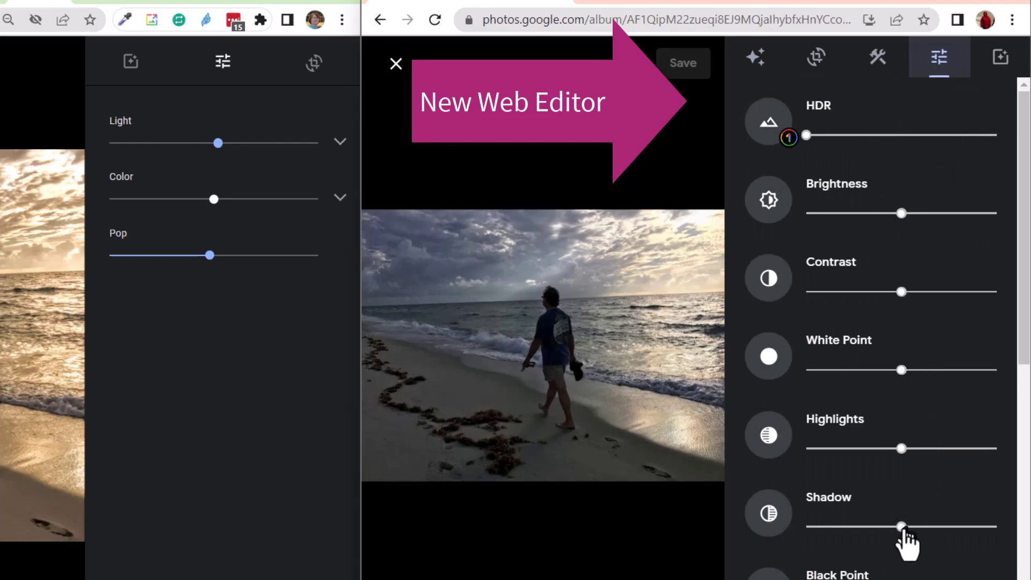
left_click_drag(902, 526, 961, 526)
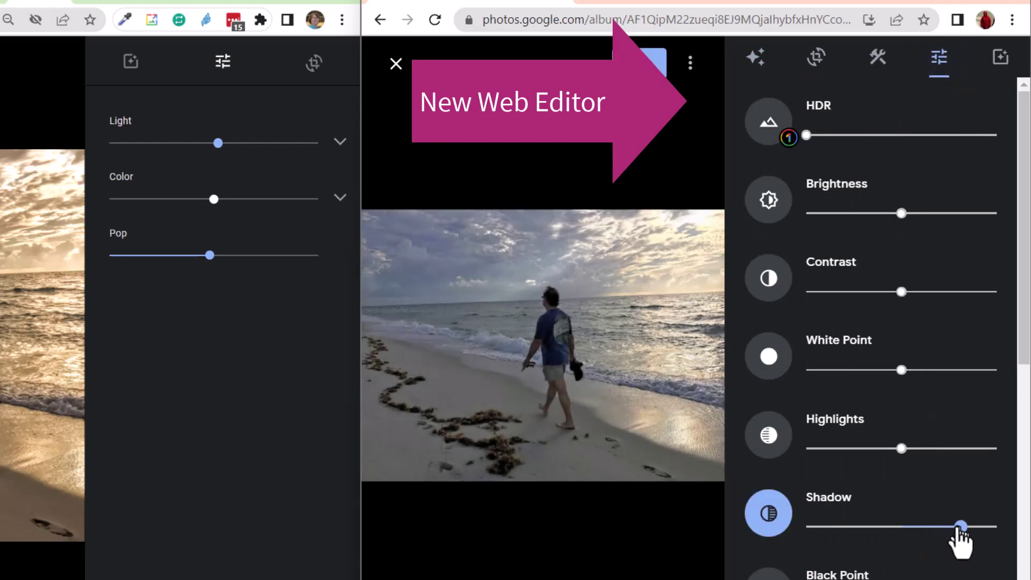
scroll(806, 274, "down", 8)
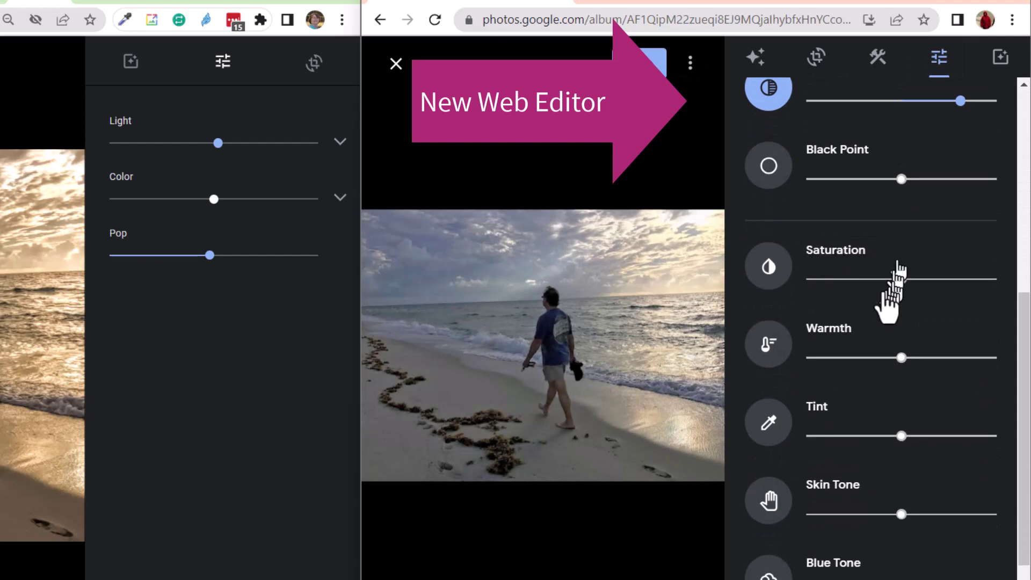
scroll(887, 290, "down", 3)
left_click(903, 201)
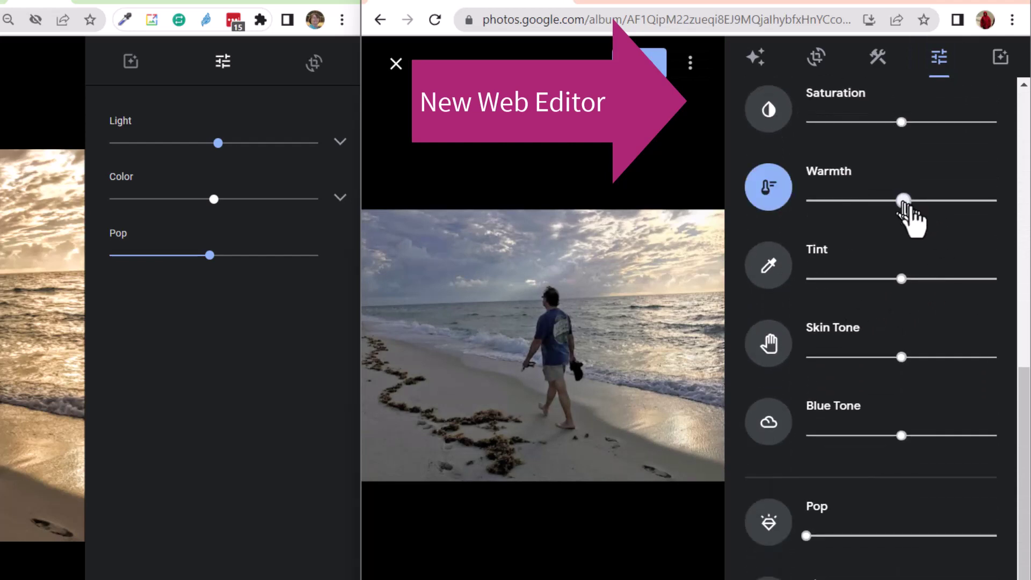
left_click_drag(905, 202, 961, 207)
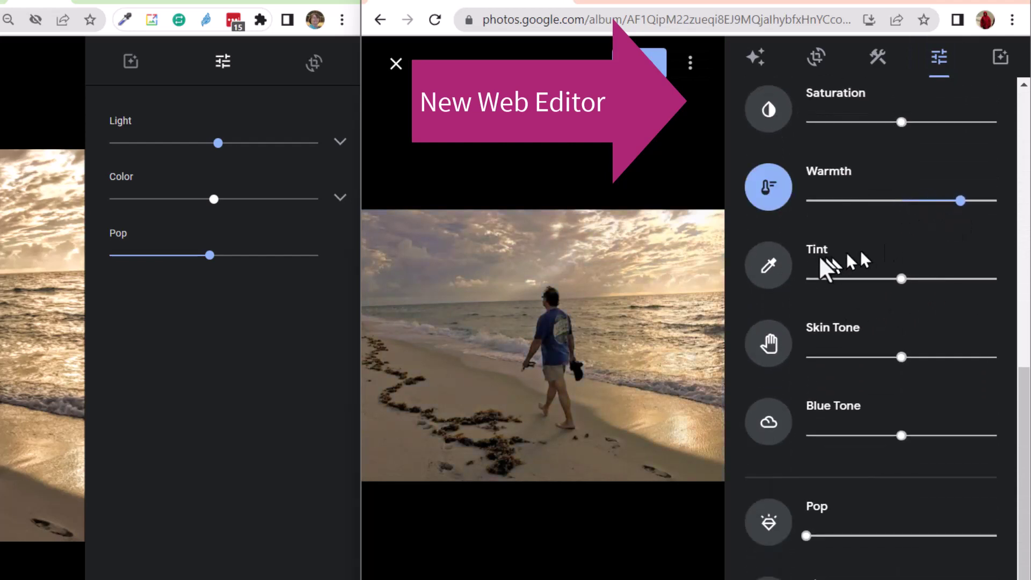
left_click_drag(806, 536, 905, 535)
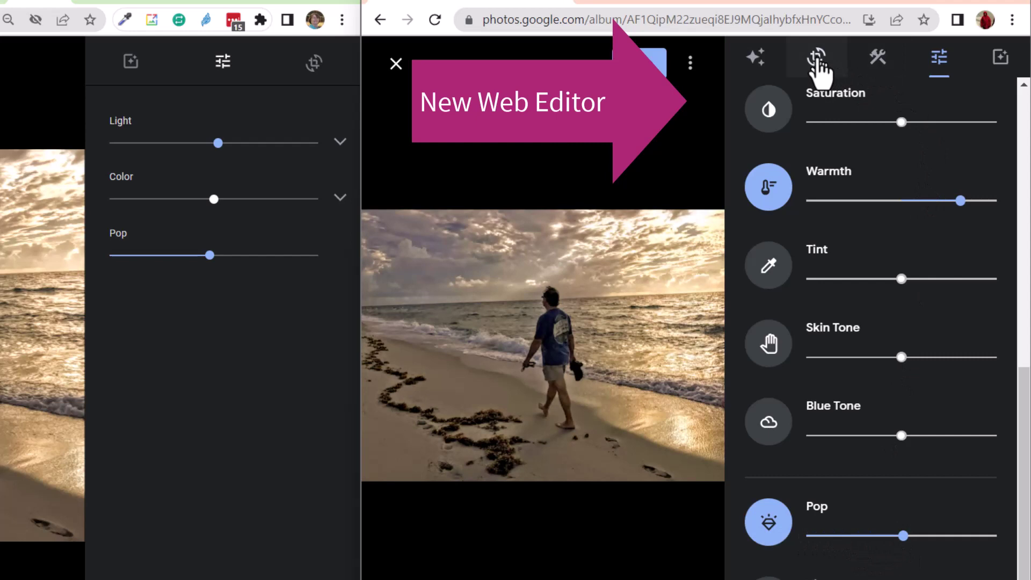
left_click(816, 57)
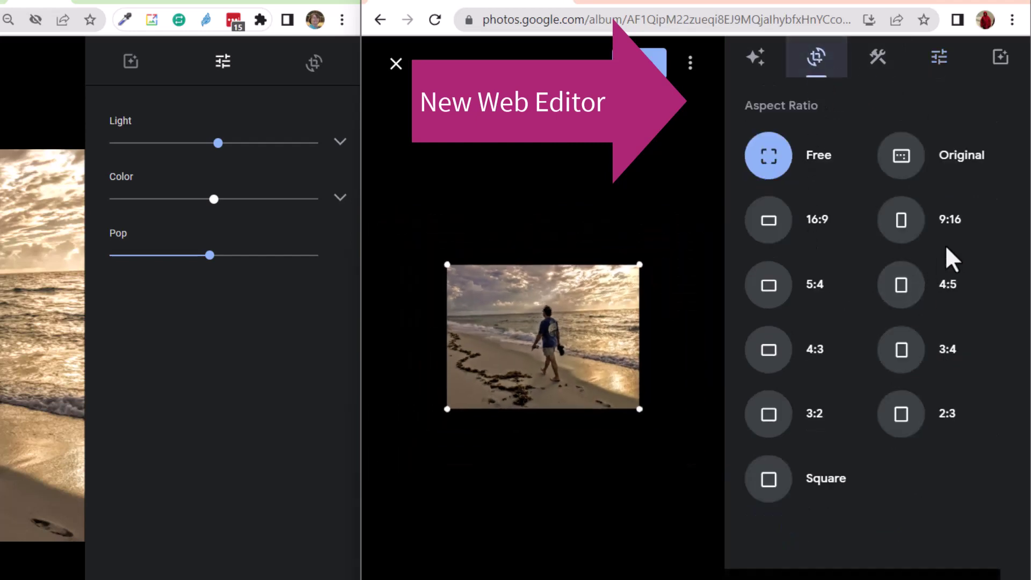
left_click(768, 478)
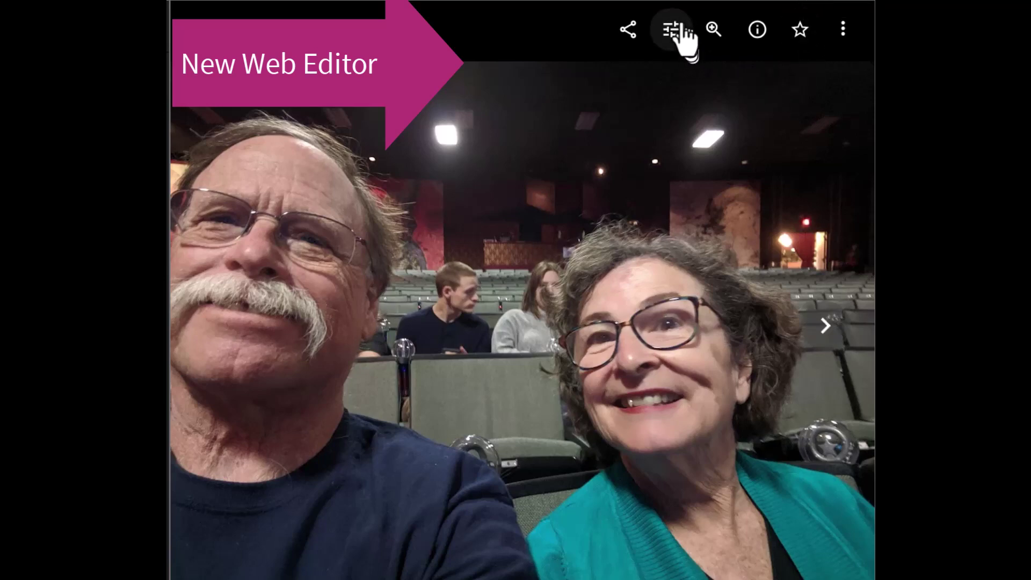
Edit the theatre selfie, try the Portrait suggestion, then switch to the Color Pop suggestion
left_click(672, 47)
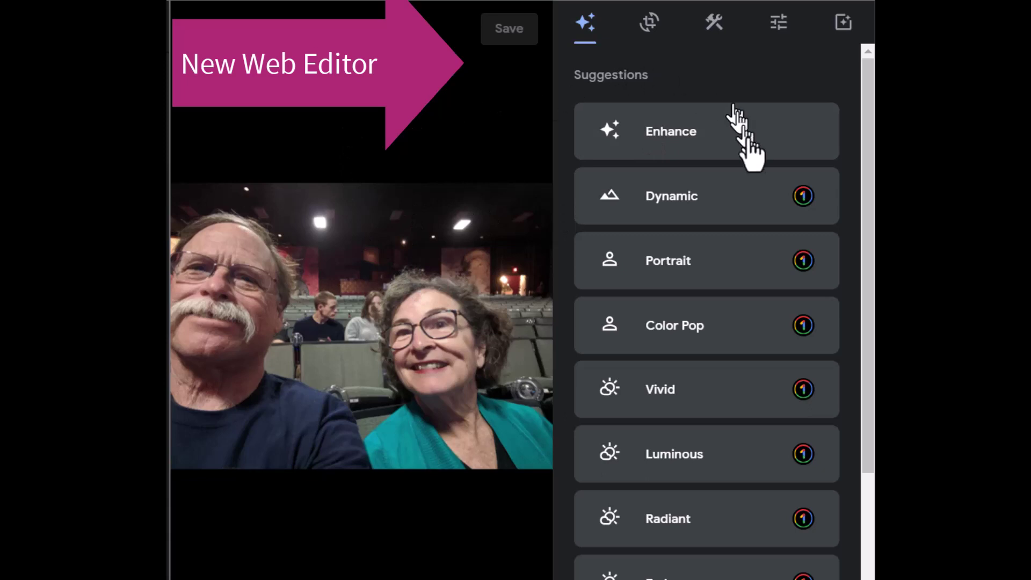
left_click(653, 268)
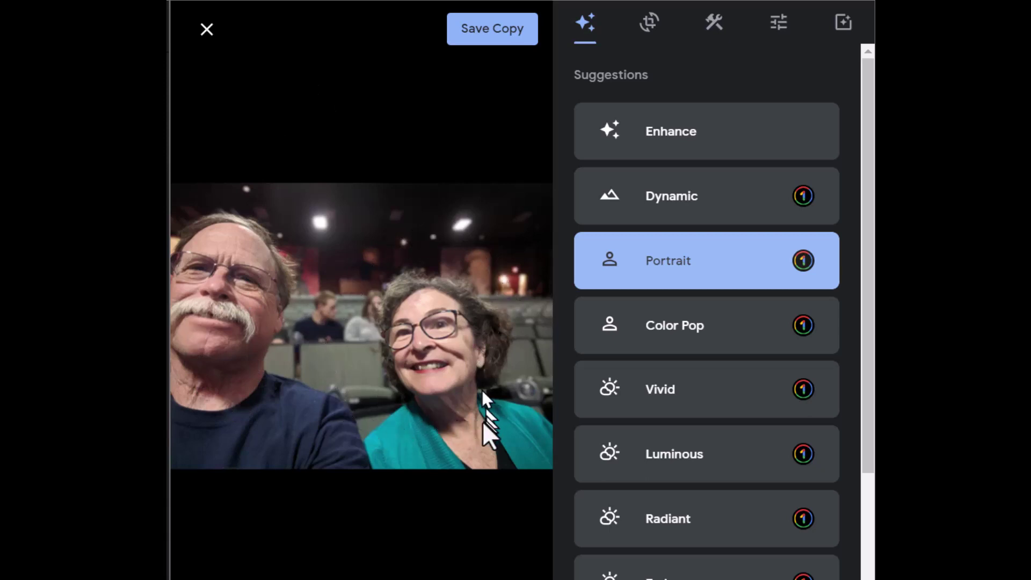
left_click(721, 331)
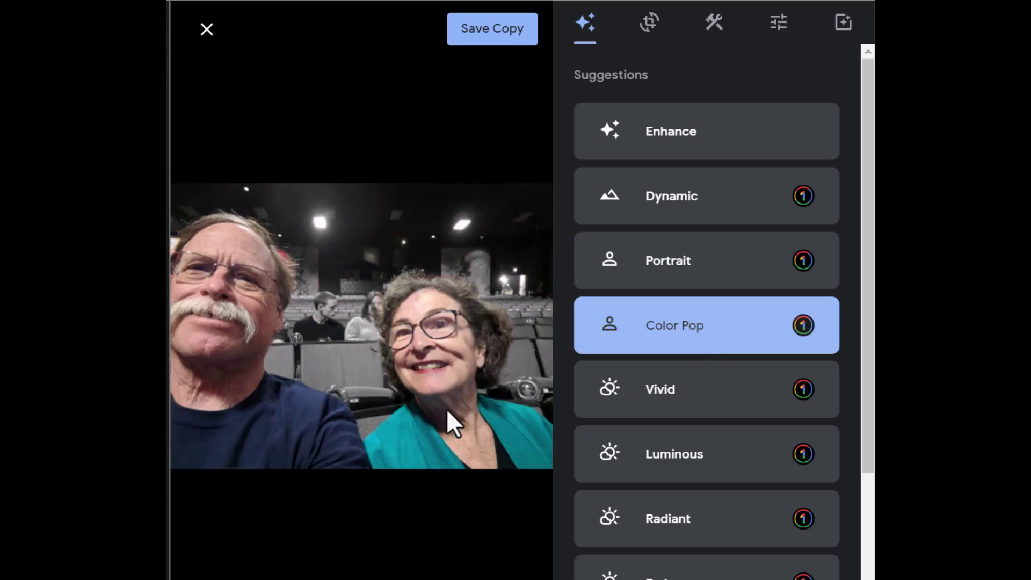
Apply the Blur tool to the selfie's background with the strength pushed far right
left_click(712, 24)
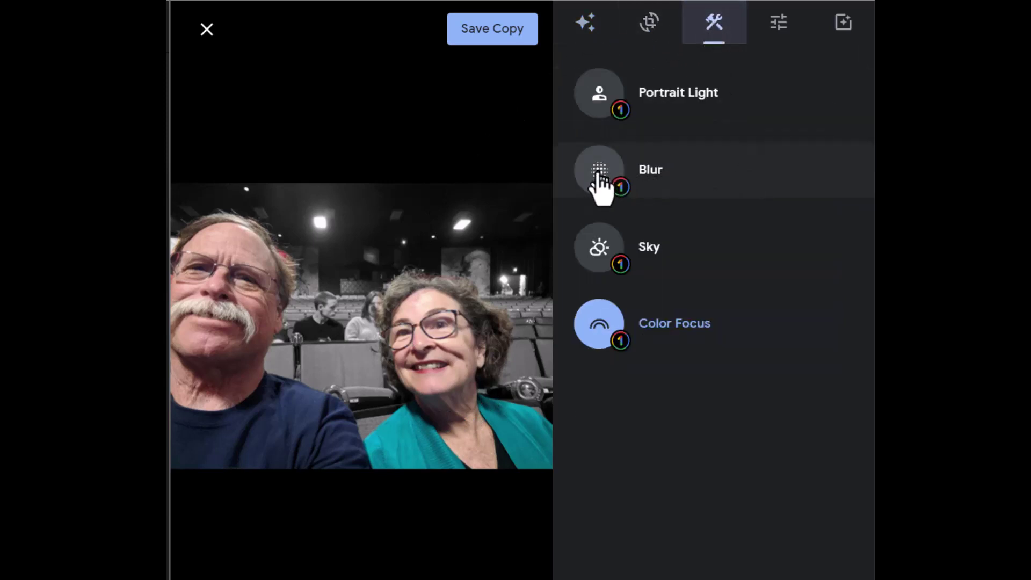
left_click(598, 178)
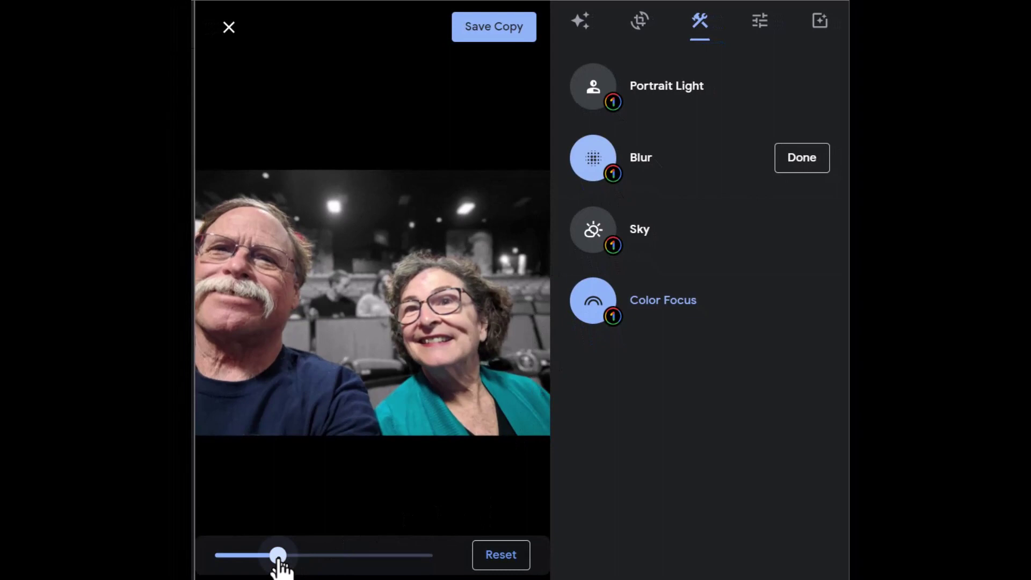
left_click_drag(278, 562, 407, 562)
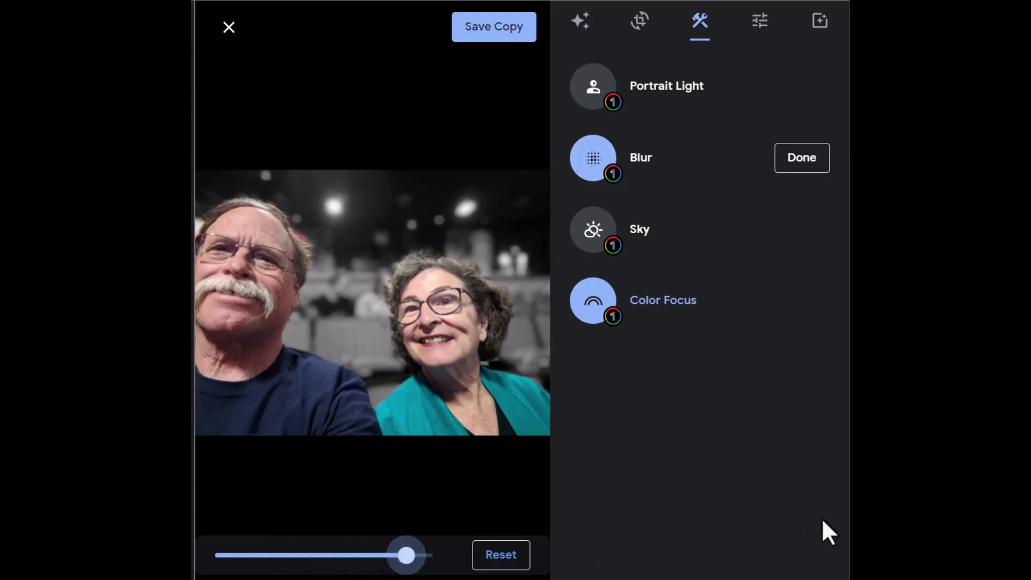